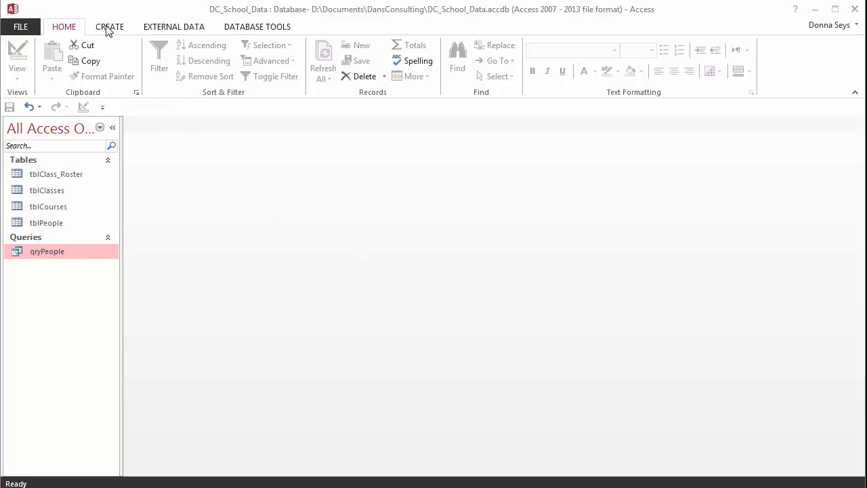
- Create a new query in Design View with tblPeople as its only source table
{"action": "left_click", "coordinate": [108, 27]}
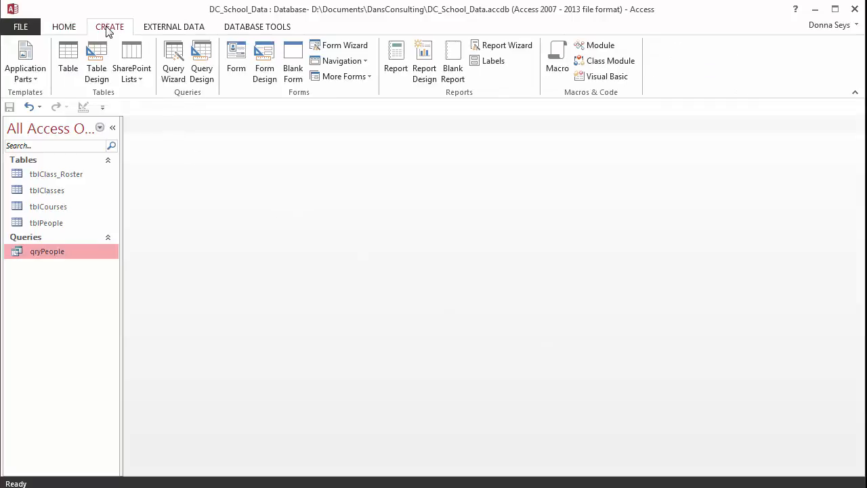
{"action": "left_click", "coordinate": [201, 74]}
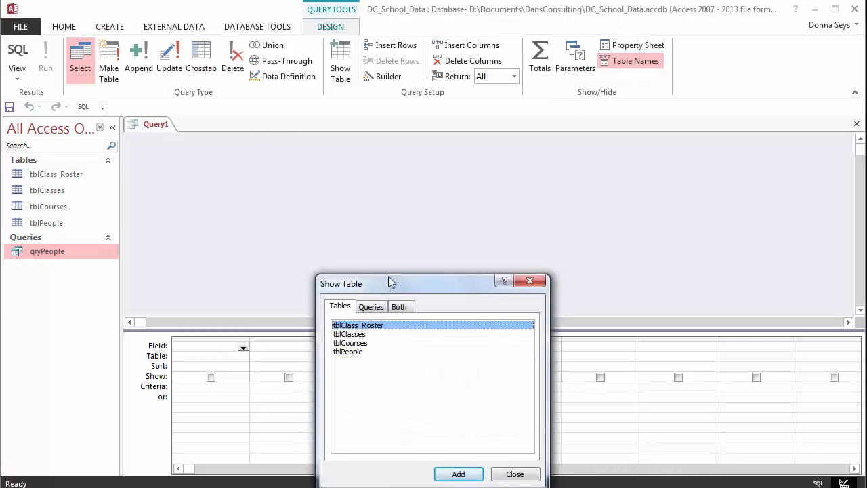
{"action": "left_click_drag", "start_coordinate": [388, 276], "coordinate": [361, 174]}
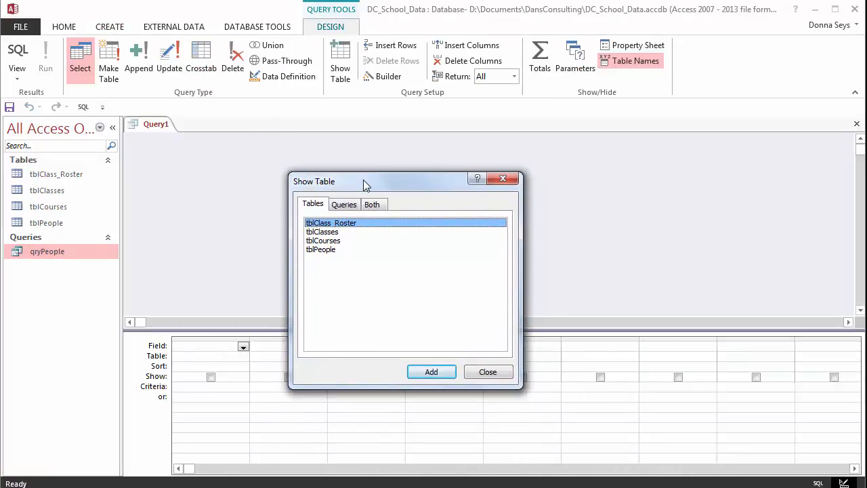
{"action": "left_click", "coordinate": [324, 252]}
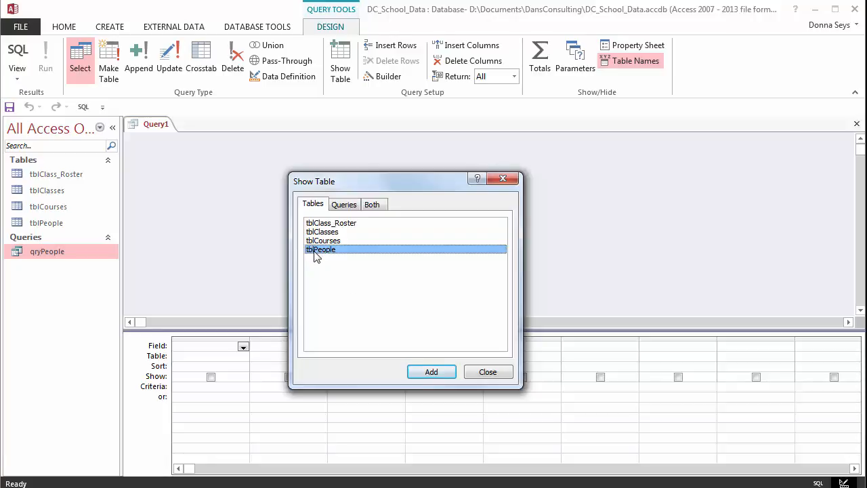
{"action": "left_click", "coordinate": [437, 378]}
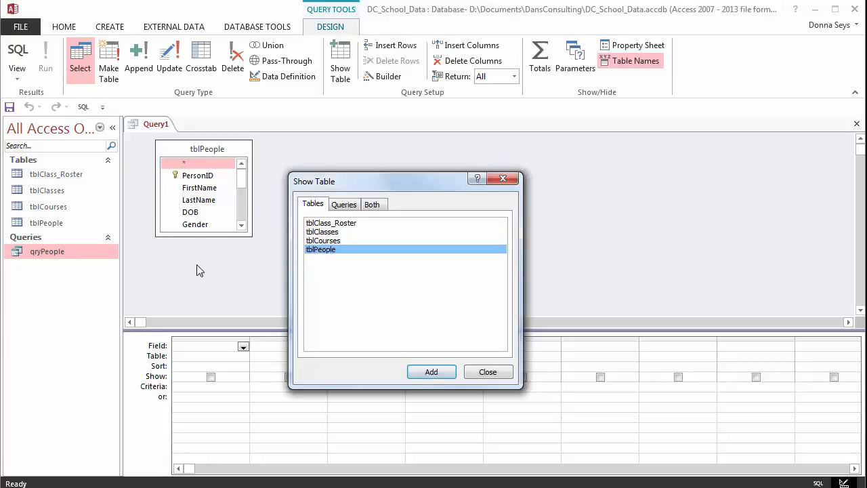
{"action": "left_click", "coordinate": [484, 373]}
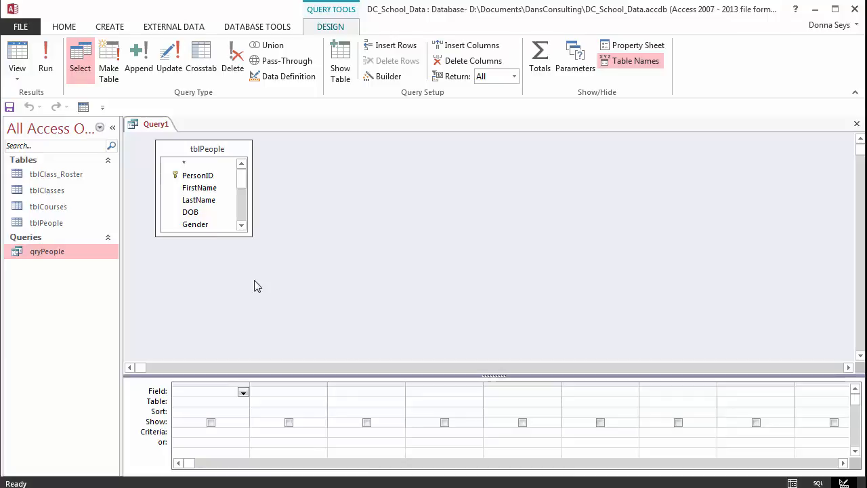
- Enlarge the tblPeople field list to show all fields and add FirstName, LastName, City and State to the query
{"action": "left_click_drag", "start_coordinate": [213, 236], "coordinate": [215, 361]}
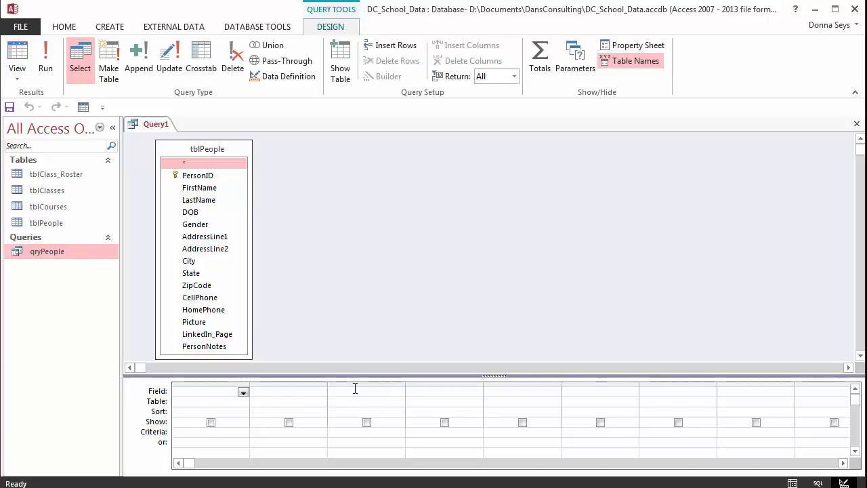
{"action": "double_click", "coordinate": [205, 188]}
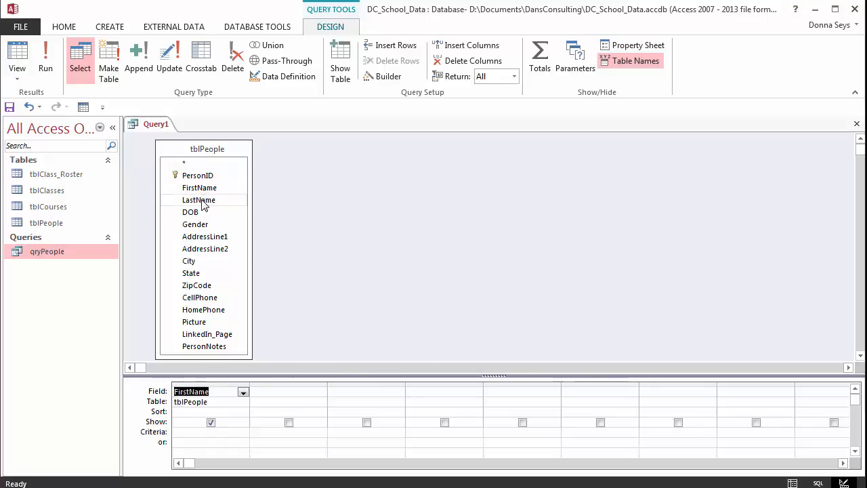
{"action": "double_click", "coordinate": [202, 201]}
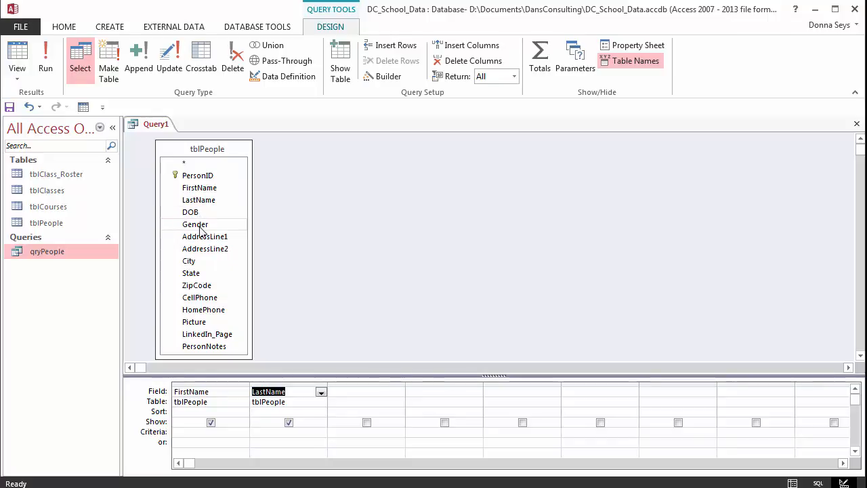
{"action": "double_click", "coordinate": [189, 262]}
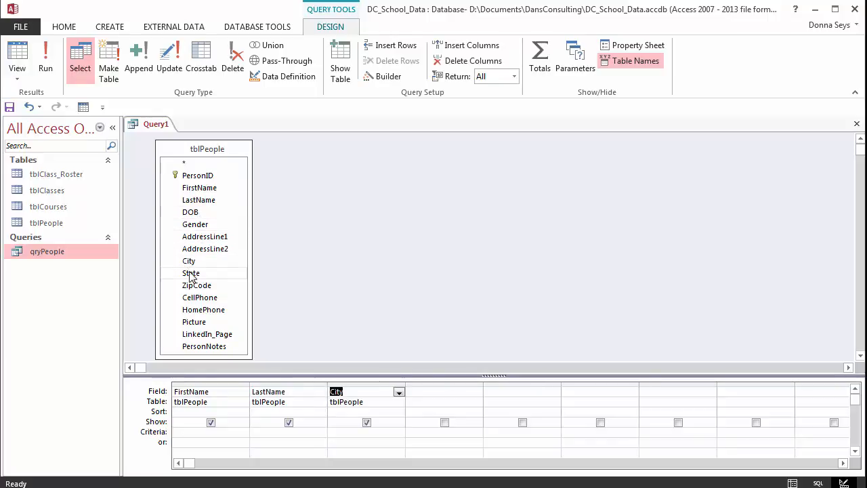
{"action": "double_click", "coordinate": [190, 274]}
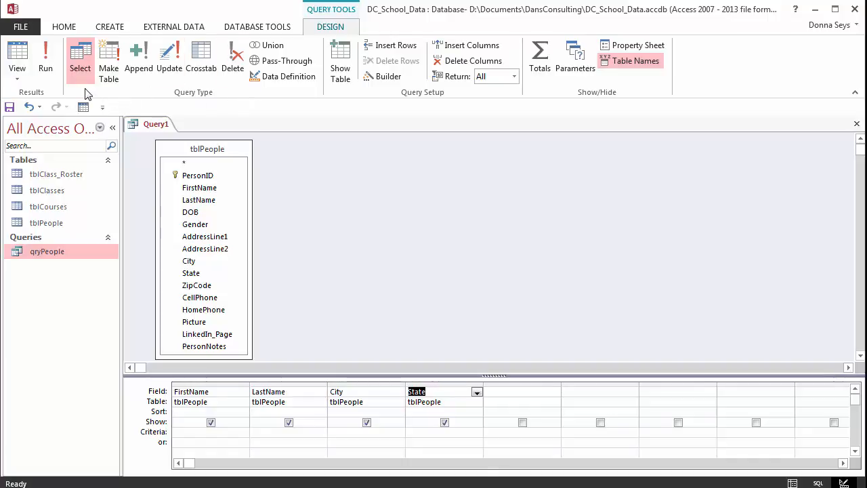
- Run the query to examine its records, switching several times between Datasheet View and Design View and ending in Design View
{"action": "left_click", "coordinate": [46, 70]}
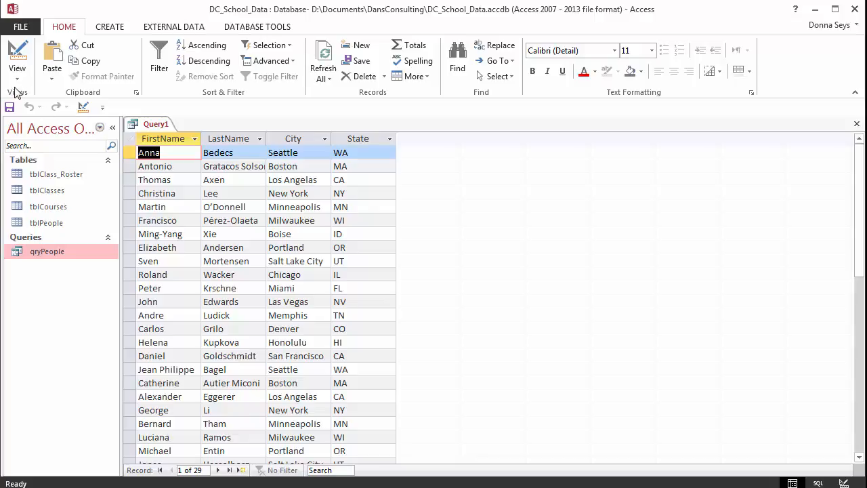
{"action": "left_click", "coordinate": [17, 53]}
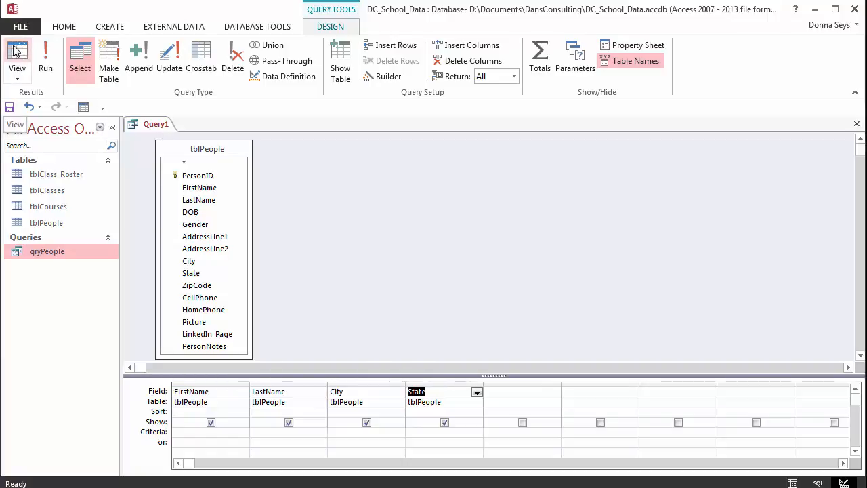
{"action": "right_click", "coordinate": [14, 46]}
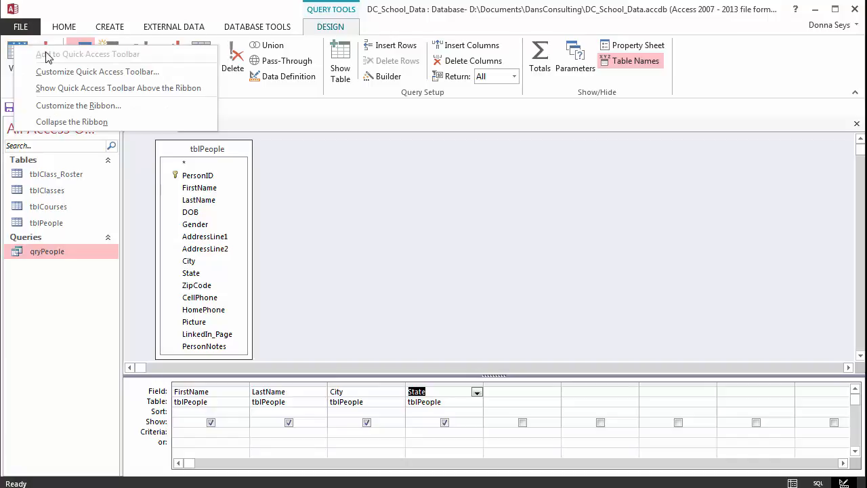
{"action": "left_click", "coordinate": [141, 177]}
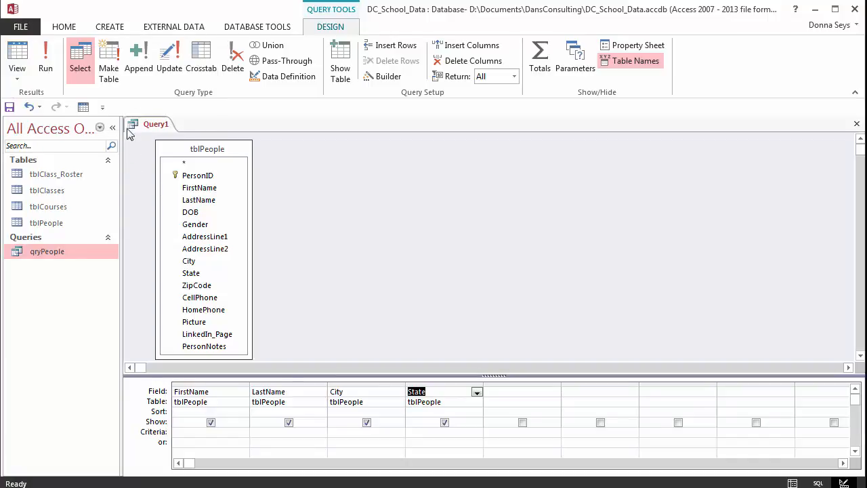
{"action": "left_click", "coordinate": [83, 108]}
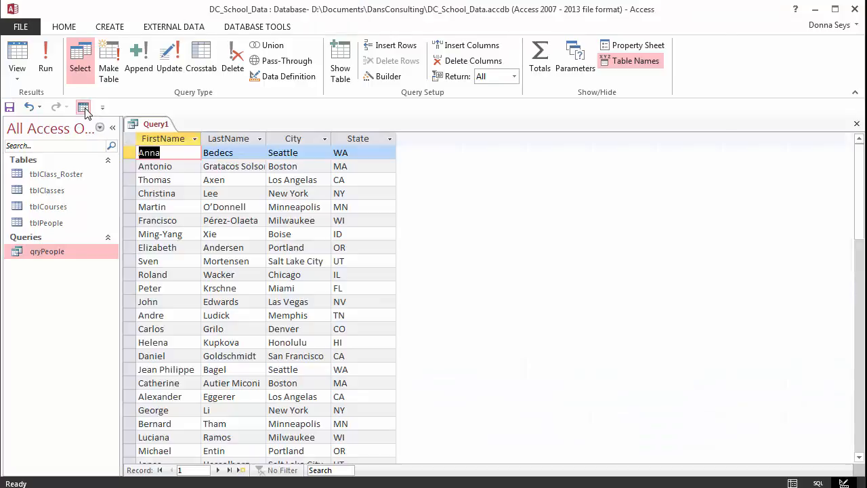
{"action": "left_click", "coordinate": [83, 108]}
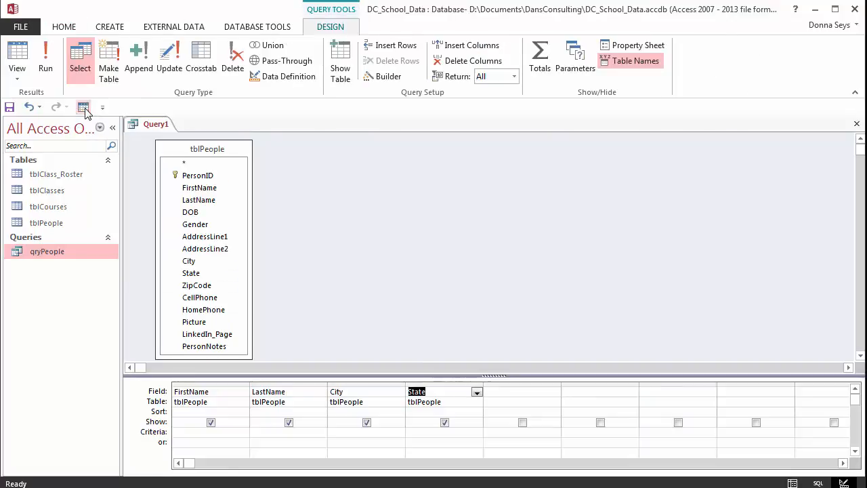
{"action": "left_click", "coordinate": [84, 108]}
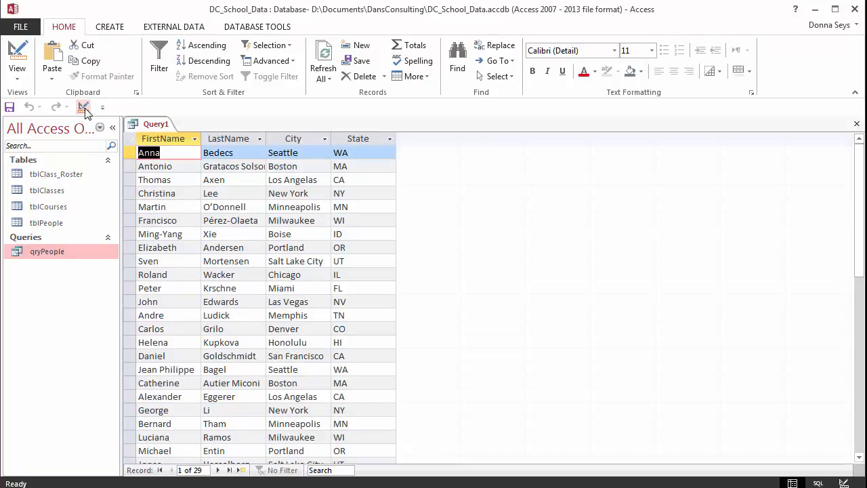
{"action": "left_click", "coordinate": [83, 108]}
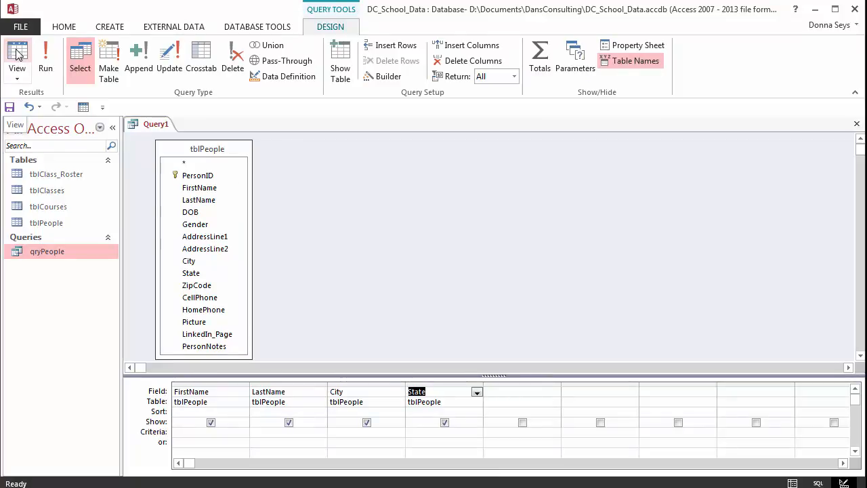
{"action": "right_click", "coordinate": [154, 129]}
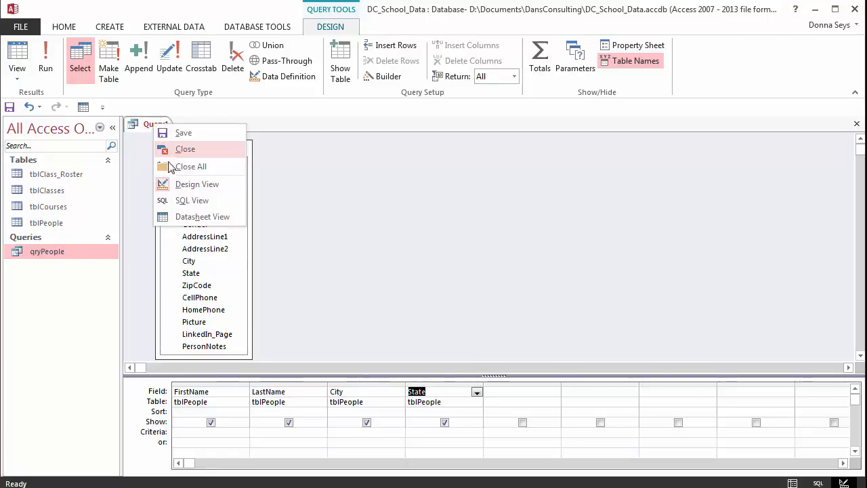
{"action": "left_click", "coordinate": [184, 217]}
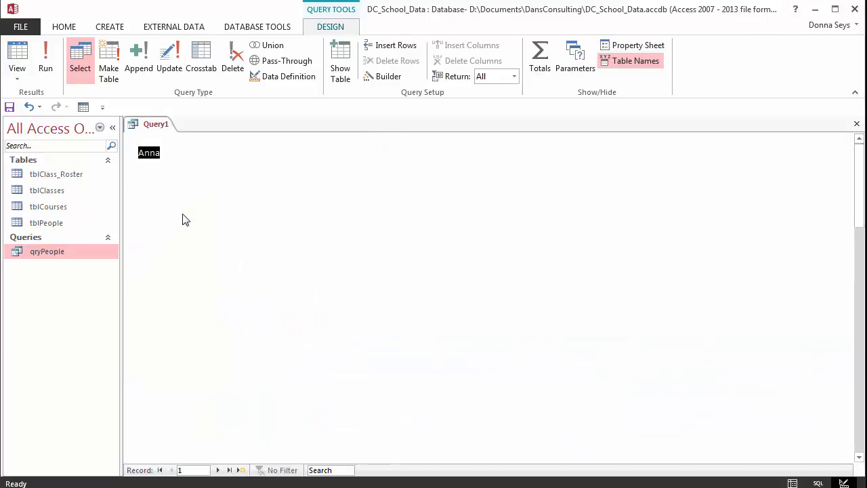
{"action": "right_click", "coordinate": [157, 128]}
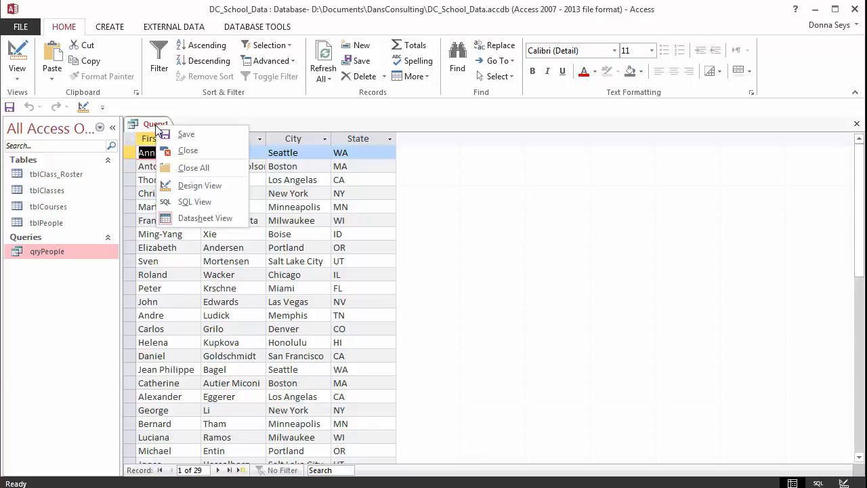
{"action": "left_click", "coordinate": [171, 186]}
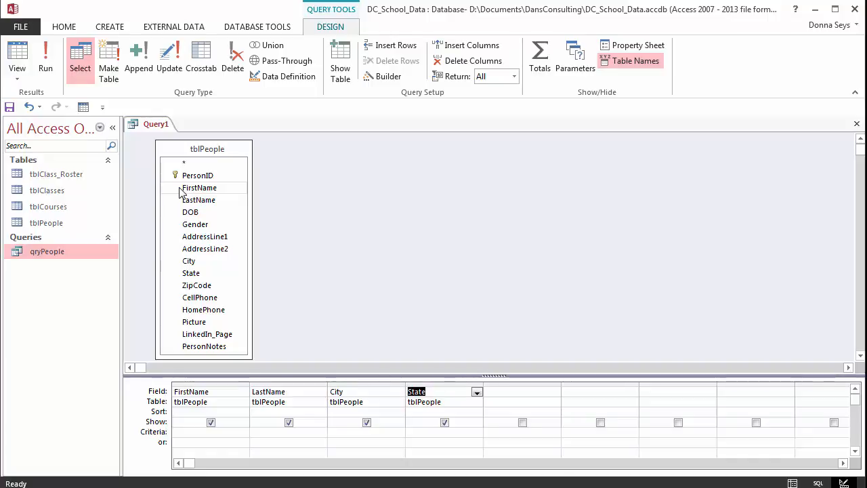
- Add the ZipCode field to the query, display its datasheet, and save the query as qryPeopleSortedByState
{"action": "double_click", "coordinate": [203, 287]}
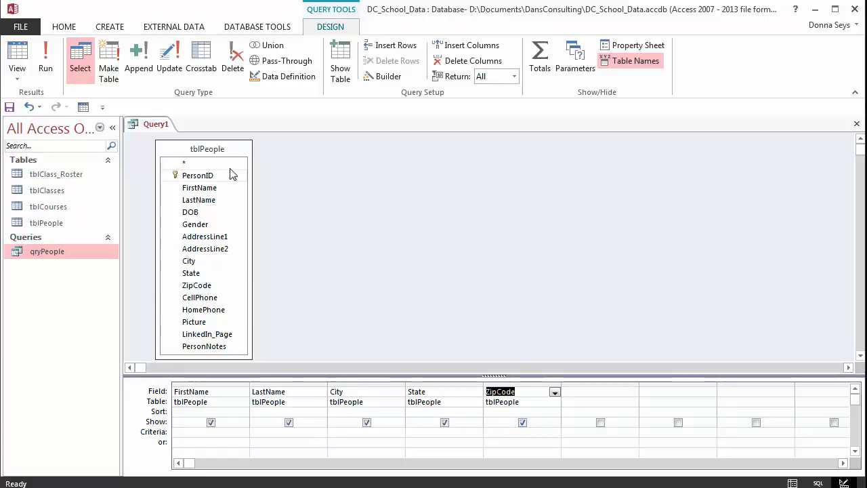
{"action": "left_click", "coordinate": [84, 108]}
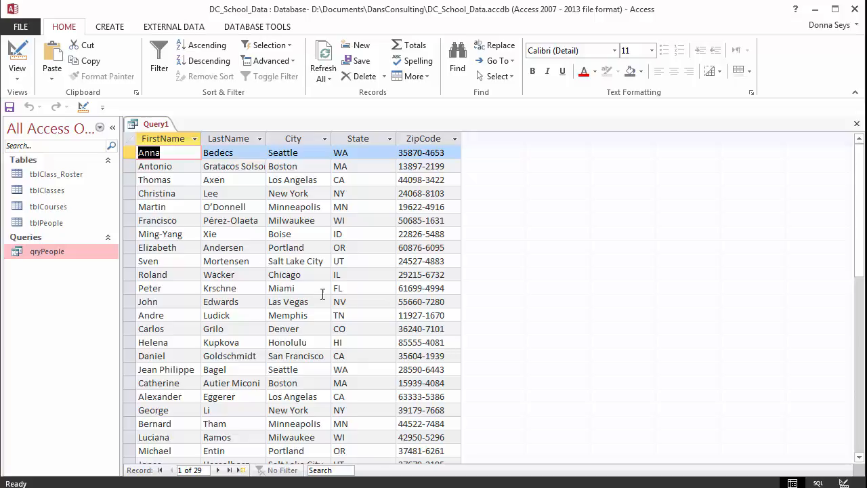
{"action": "right_click", "coordinate": [154, 129]}
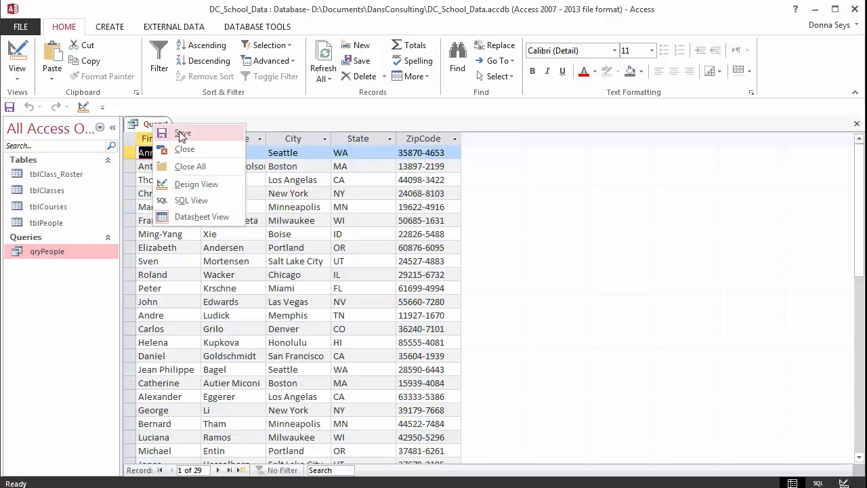
{"action": "left_click", "coordinate": [181, 134]}
{"action": "type", "text": "q"}
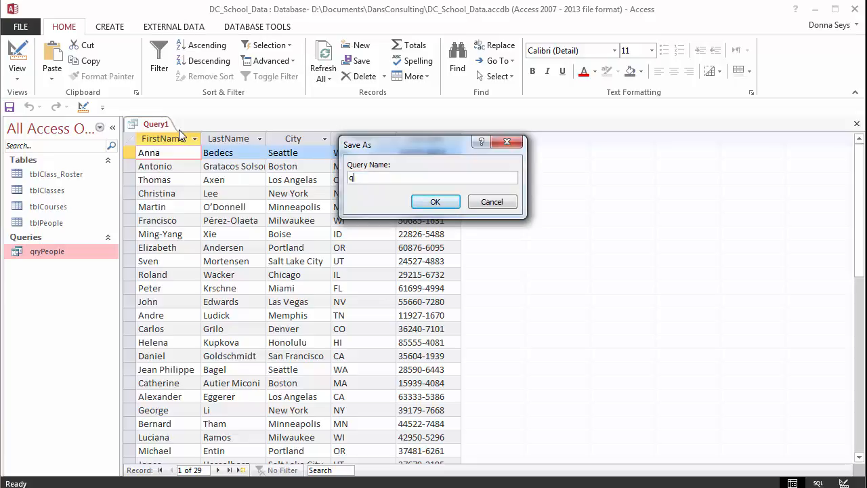
{"action": "type", "text": "ryPeopleSortedBySat"}
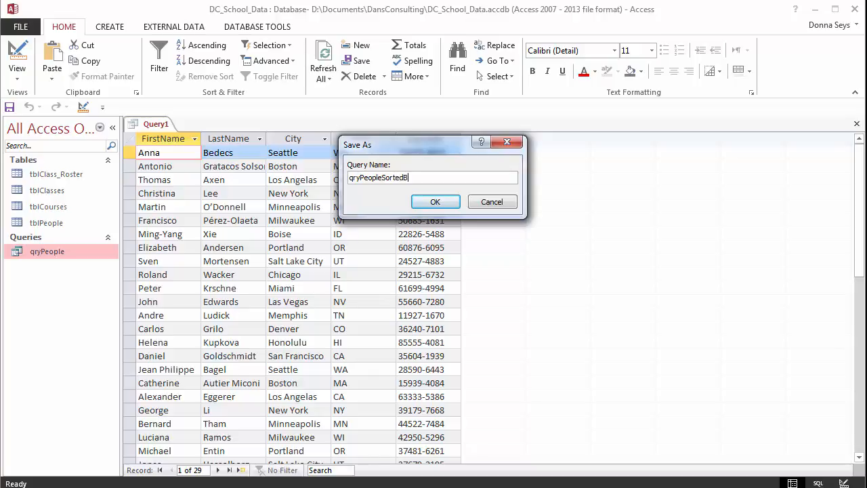
{"action": "key", "text": "BackSpace"}
{"action": "key", "text": "BackSpace"}
{"action": "type", "text": "tate"}
{"action": "left_click", "coordinate": [435, 202]}
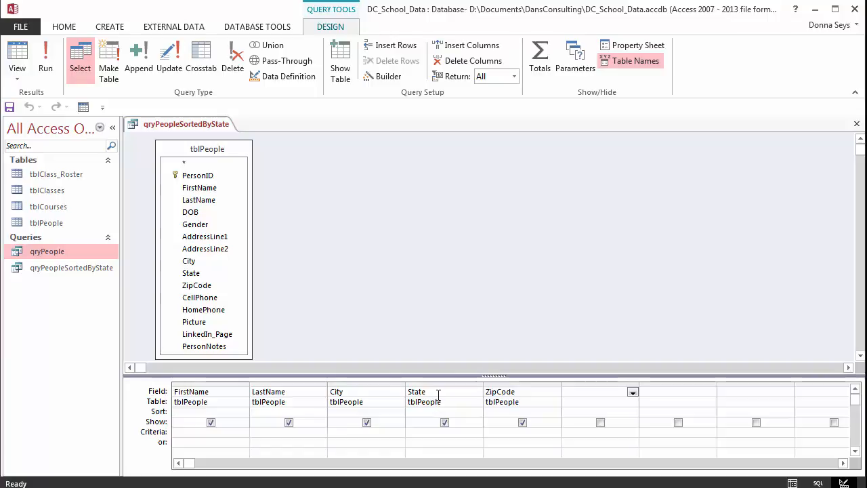
- Sort the query by the State field in Ascending order and run it
{"action": "left_click", "coordinate": [478, 401]}
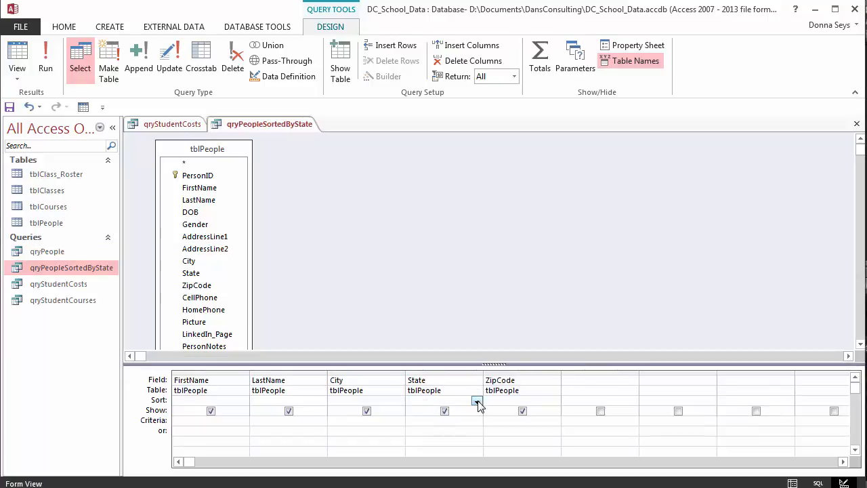
{"action": "left_click", "coordinate": [477, 401]}
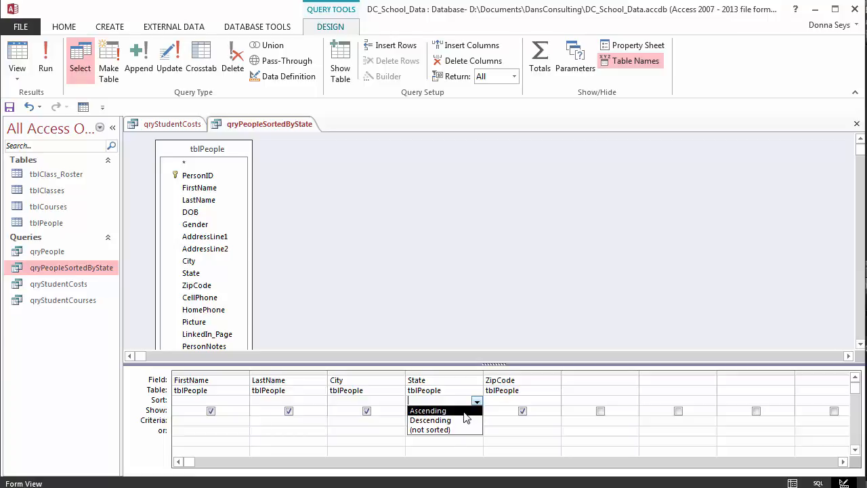
{"action": "left_click", "coordinate": [464, 412]}
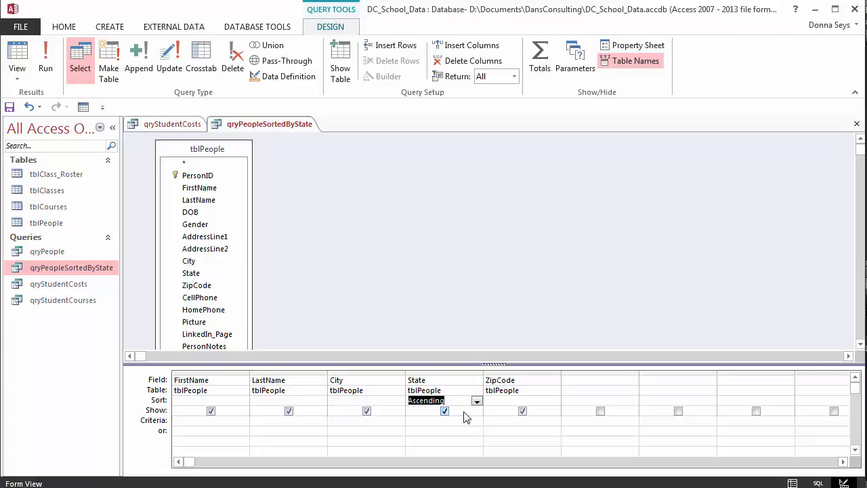
{"action": "left_click", "coordinate": [48, 70]}
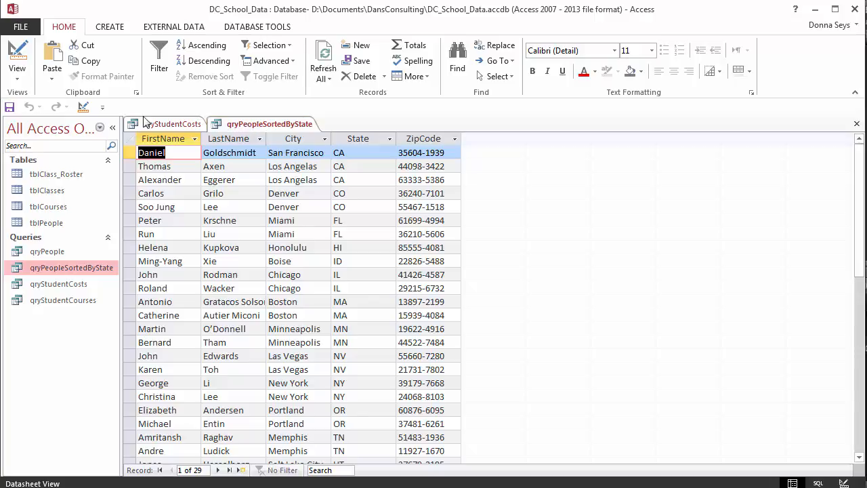
- Sort the existing City field in Ascending order alongside State and run the query
{"action": "left_click", "coordinate": [84, 107]}
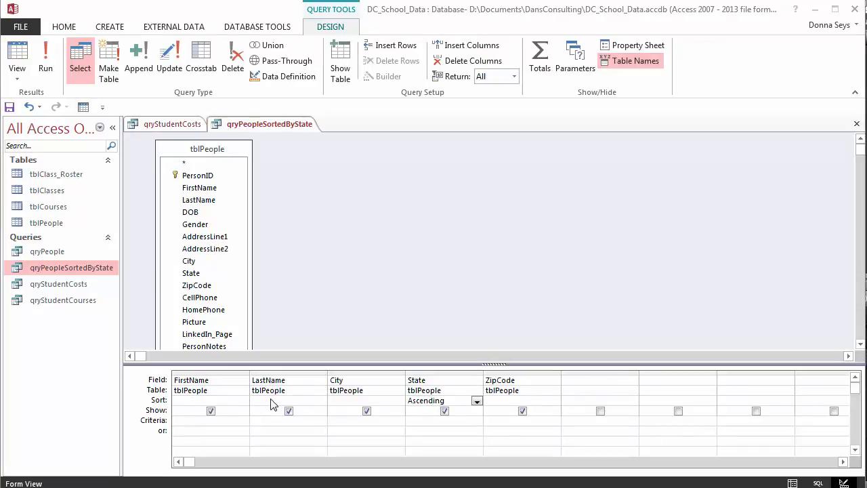
{"action": "left_click", "coordinate": [391, 402]}
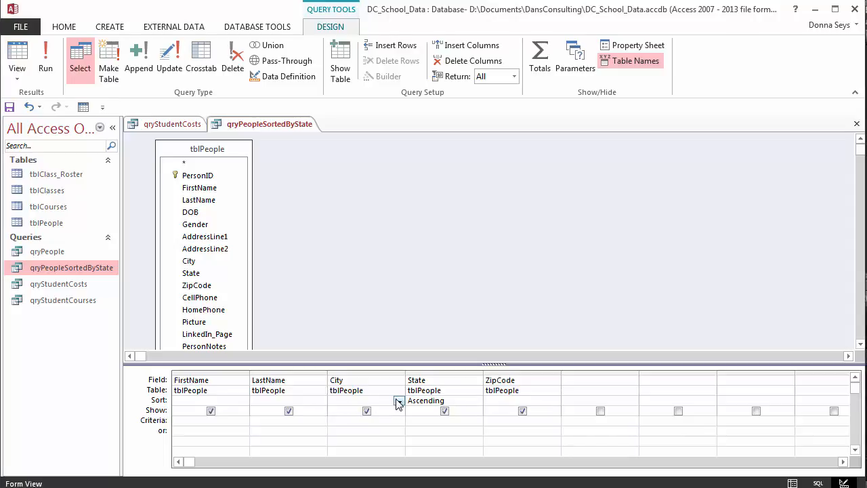
{"action": "left_click", "coordinate": [399, 401]}
{"action": "left_click", "coordinate": [387, 410]}
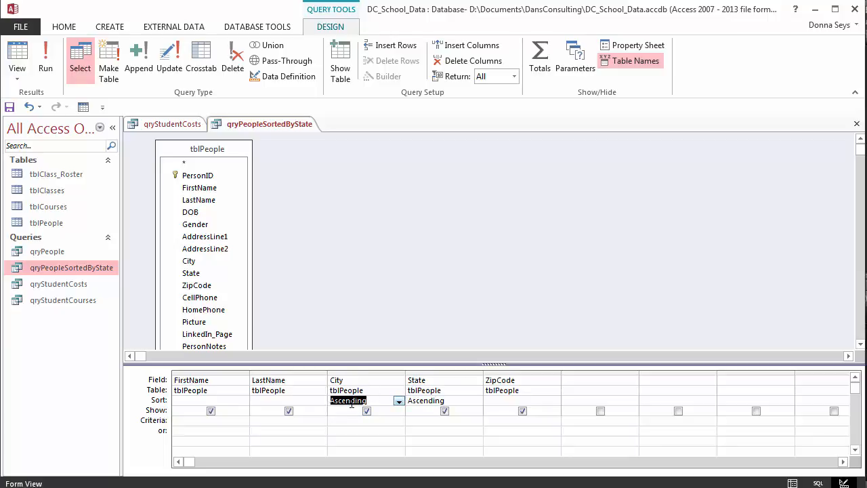
{"action": "left_click", "coordinate": [46, 71]}
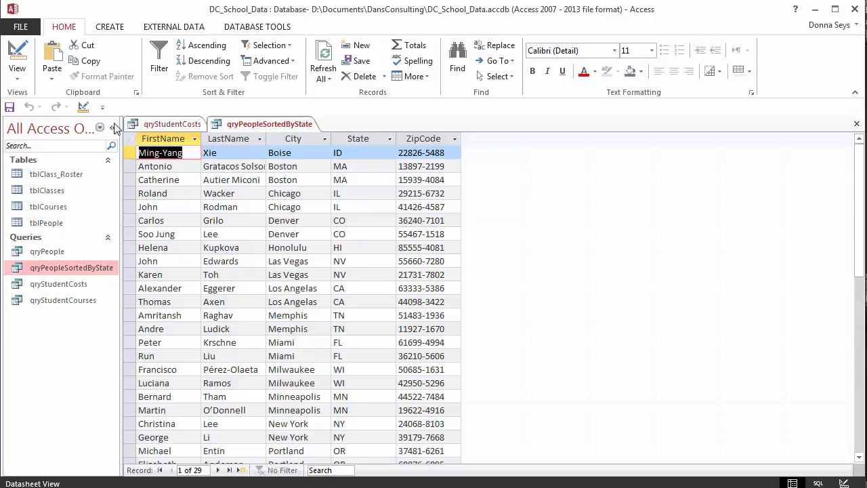
- Return to the query design and set the City field's sort to (not sorted)
{"action": "left_click", "coordinate": [83, 107]}
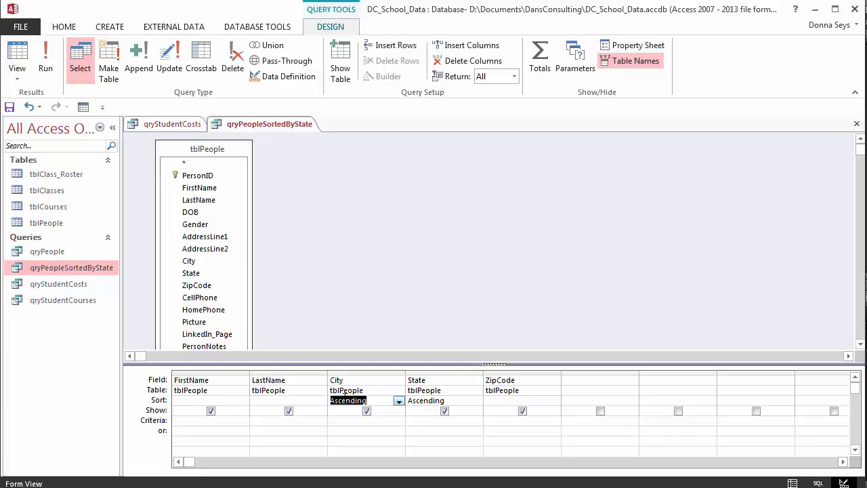
{"action": "left_click", "coordinate": [399, 401]}
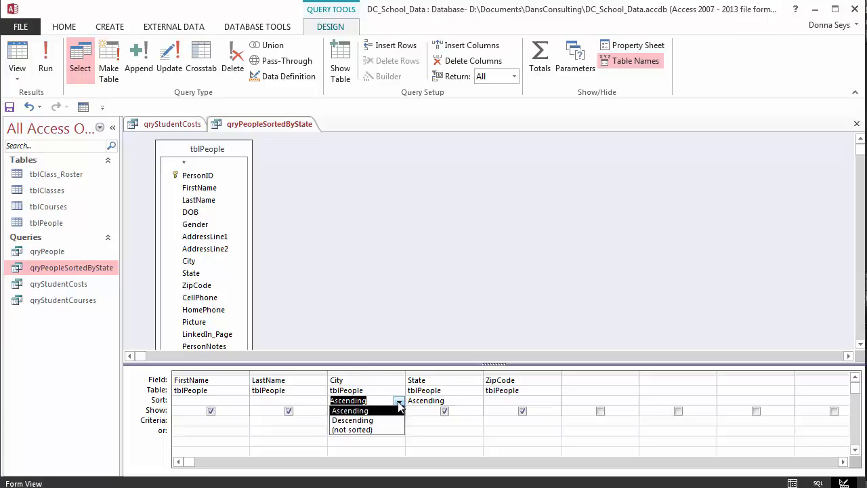
{"action": "left_click", "coordinate": [382, 431]}
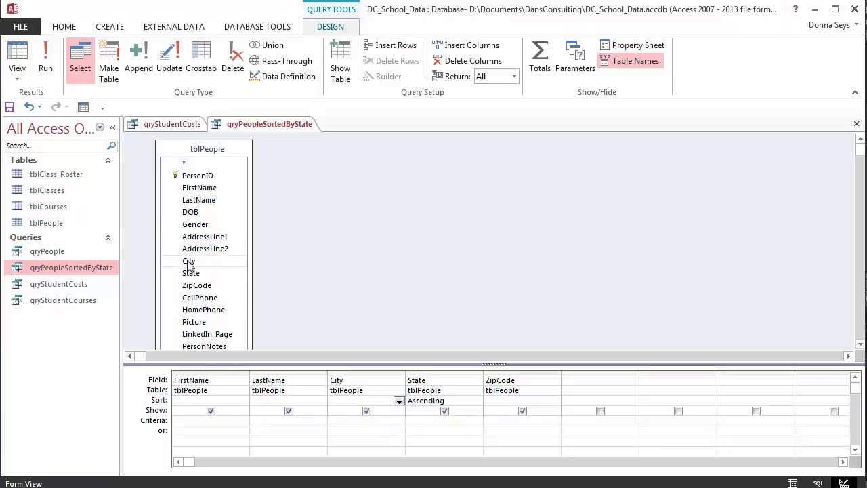
- Add a second City field after ZipCode, sort it in Ascending order, and run the query
{"action": "left_click_drag", "start_coordinate": [189, 262], "coordinate": [572, 382]}
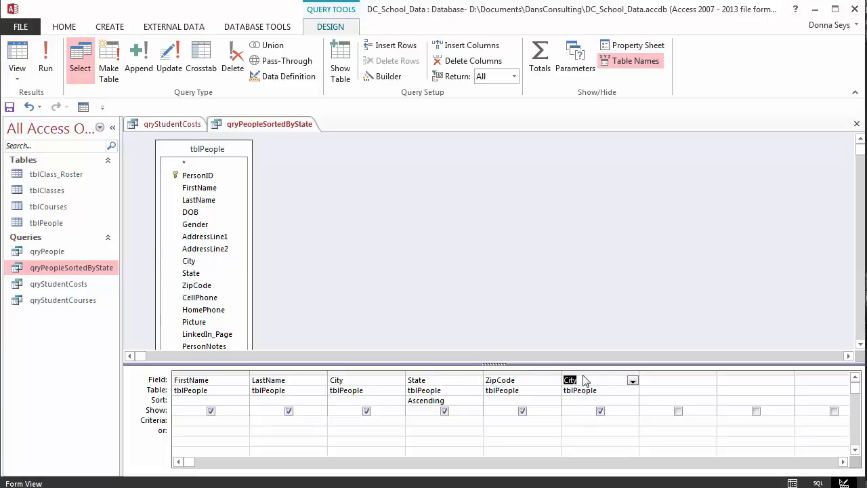
{"action": "left_click", "coordinate": [596, 400]}
{"action": "left_click", "coordinate": [632, 401]}
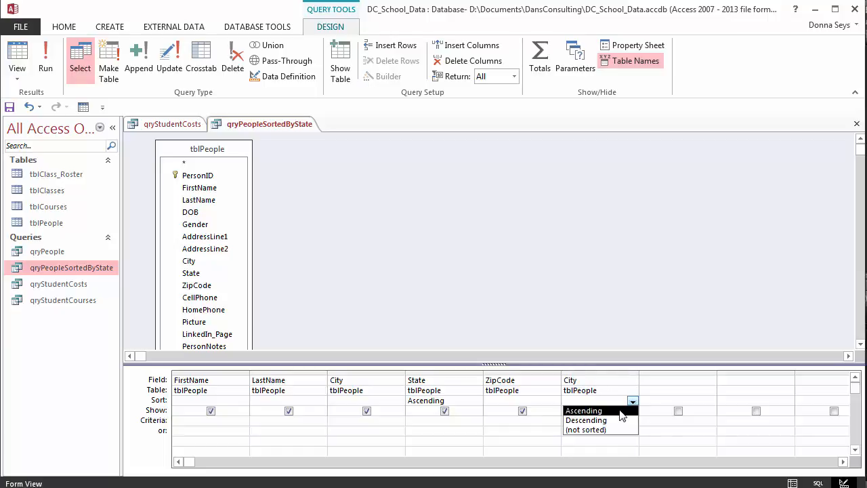
{"action": "left_click", "coordinate": [617, 410]}
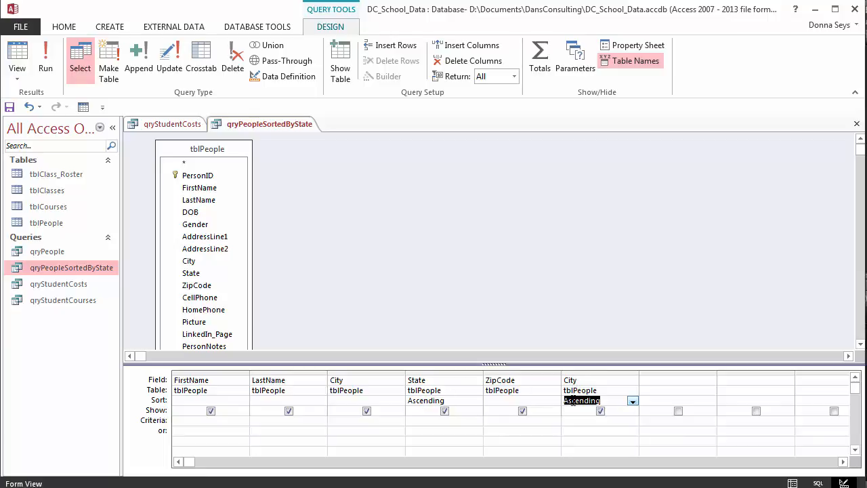
{"action": "left_click", "coordinate": [47, 63]}
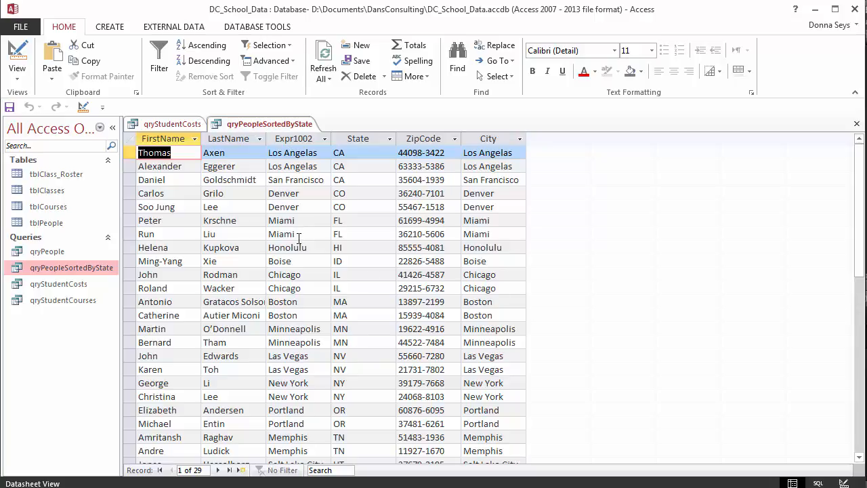
- Hide the second City field from the query results, then run the query and return to Design View
{"action": "right_click", "coordinate": [278, 126]}
{"action": "left_click", "coordinate": [319, 184]}
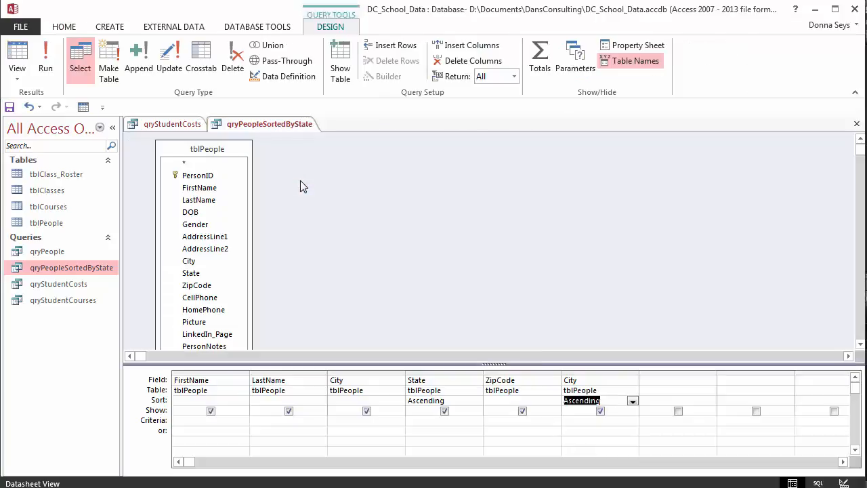
{"action": "left_click", "coordinate": [601, 411]}
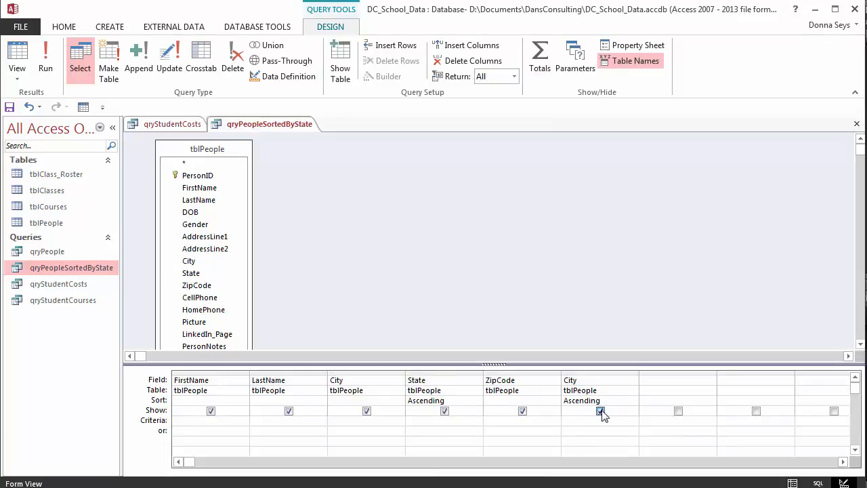
{"action": "left_click", "coordinate": [601, 411]}
{"action": "left_click", "coordinate": [44, 70]}
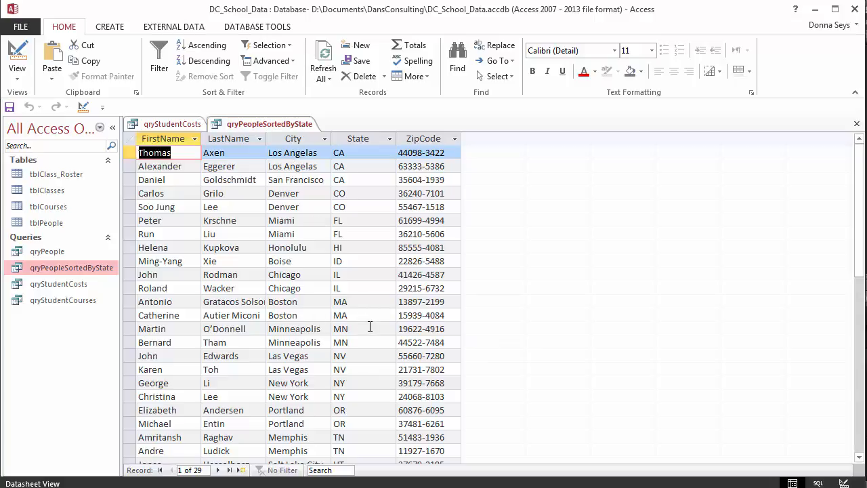
{"action": "right_click", "coordinate": [251, 131]}
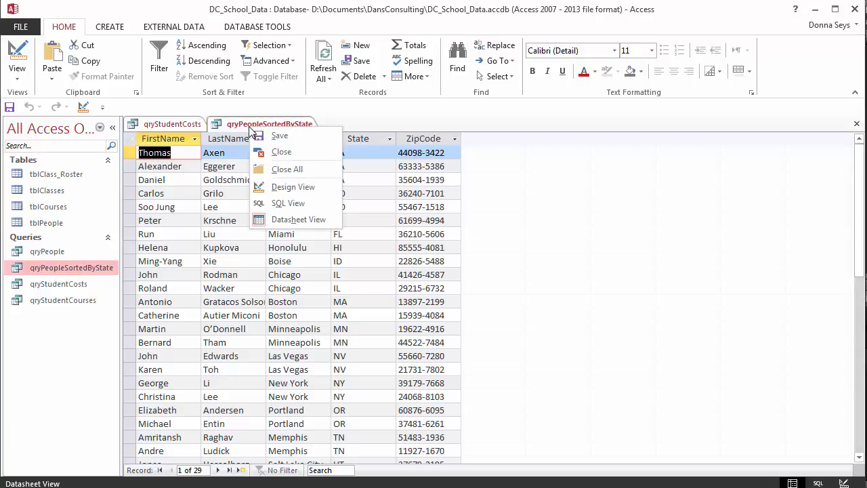
{"action": "left_click", "coordinate": [277, 190]}
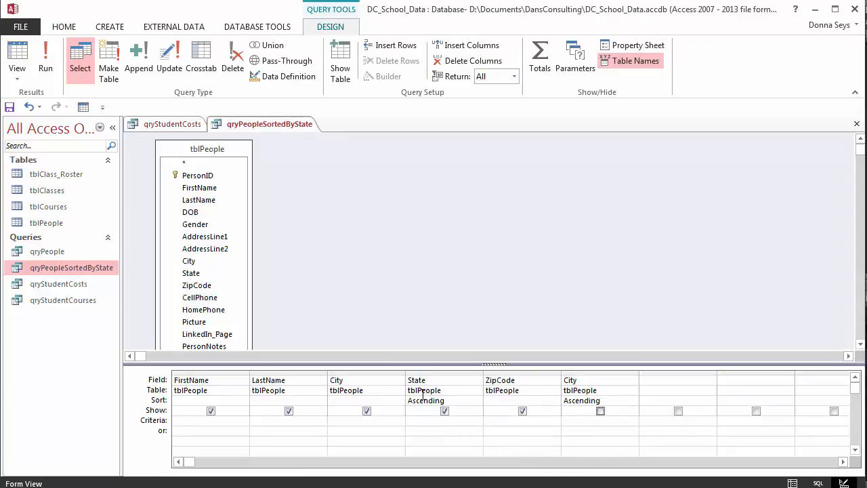